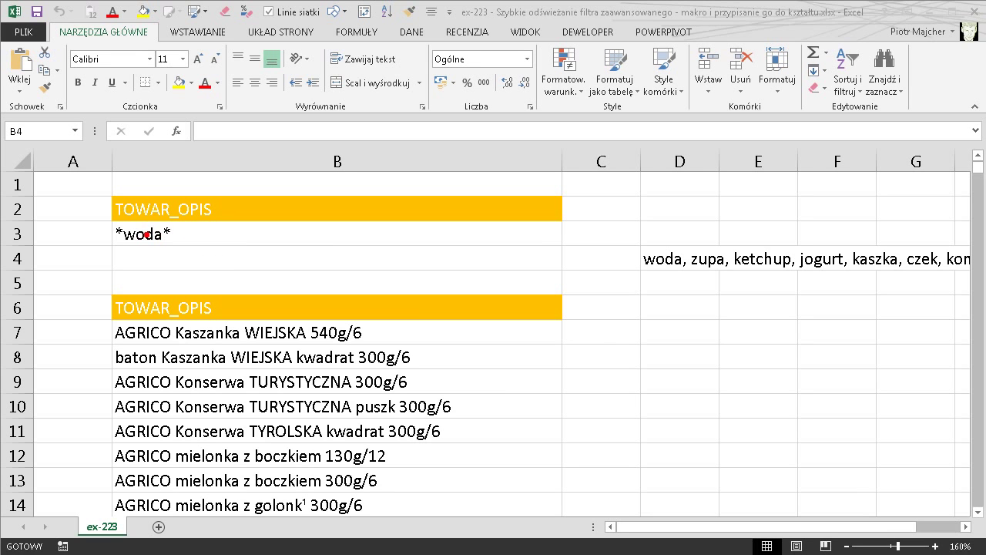
Enter the keyword woda in cell B1.
drag(114, 245, 79, 285)
mouse_move(177, 243)
mouse_down()
mouse_move(187, 270)
mouse_move(231, 293)
mouse_up()
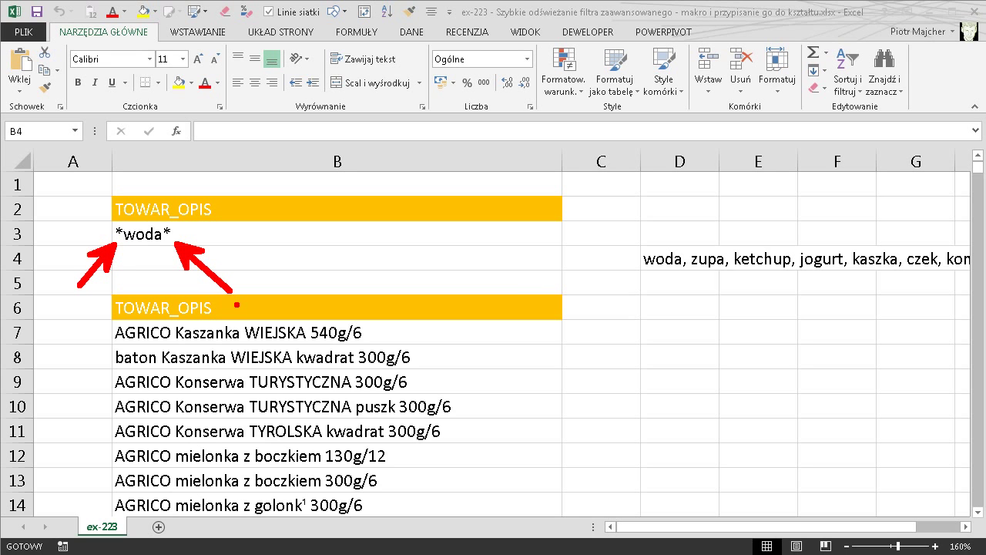
key(Escape)
click(234, 184)
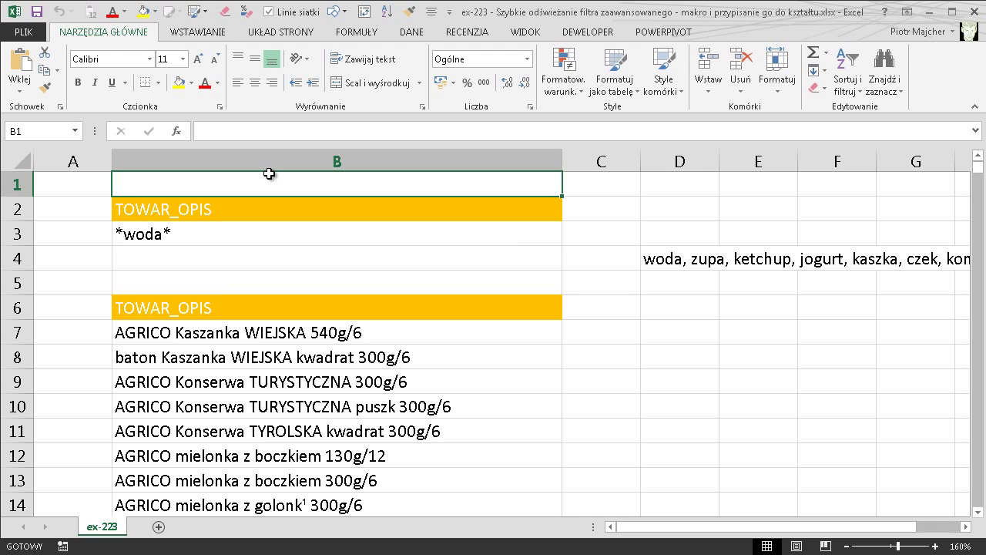
text(woda)
key(Return)
key(Return)
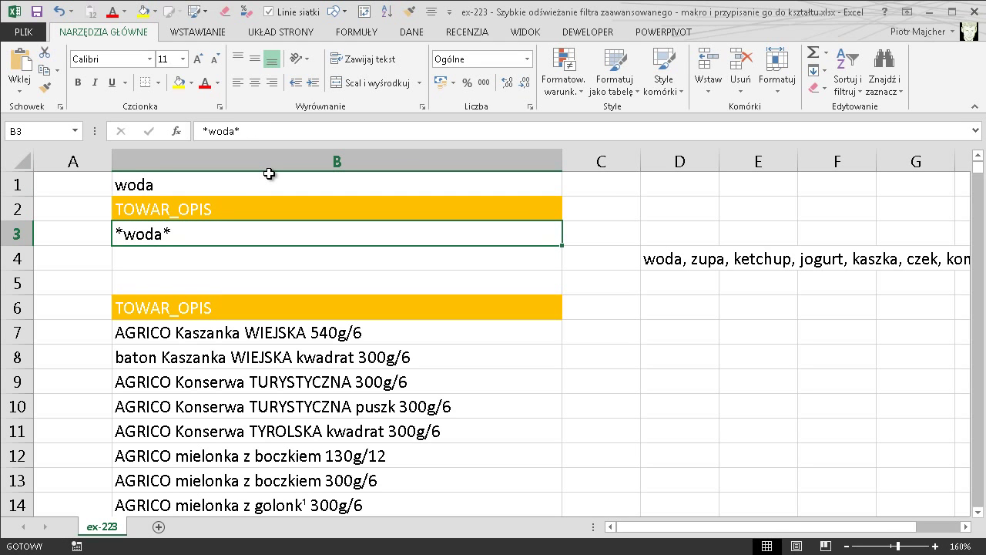
Enter the criterion formula ="*"&B1&"*" in B3 so it builds *woda* from B1.
text(=)
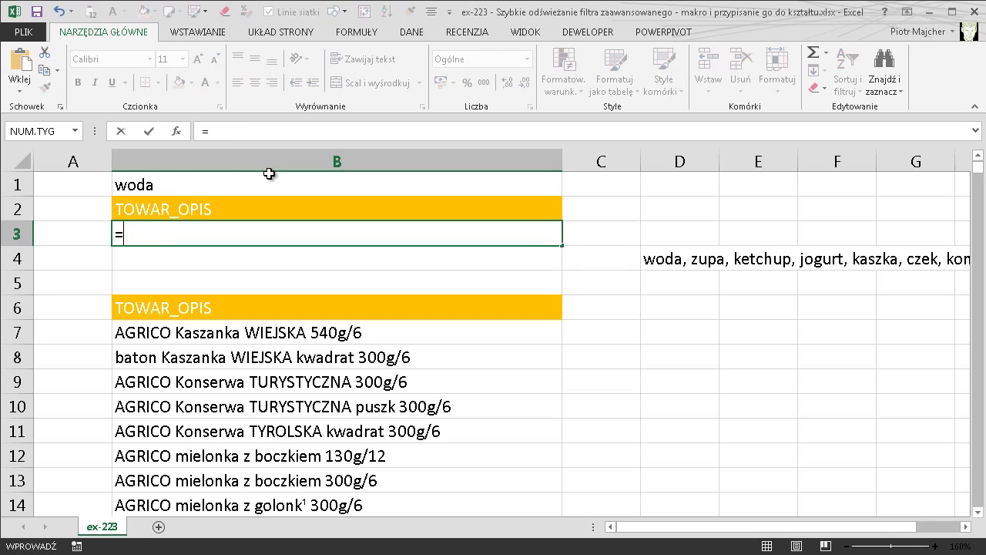
text("*"&)
click(263, 179)
text(&)
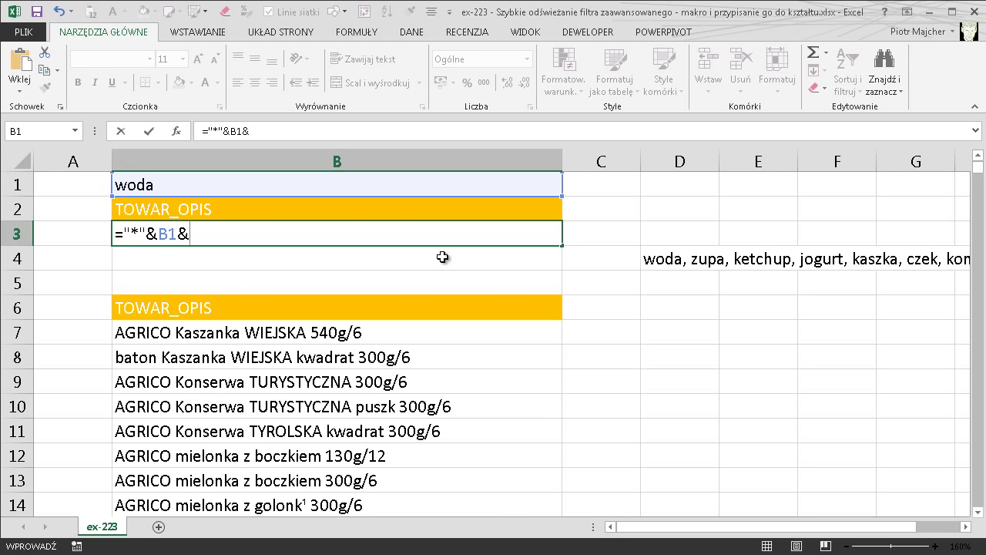
text(")
text(*)
text(")
key(ctrl+Return)
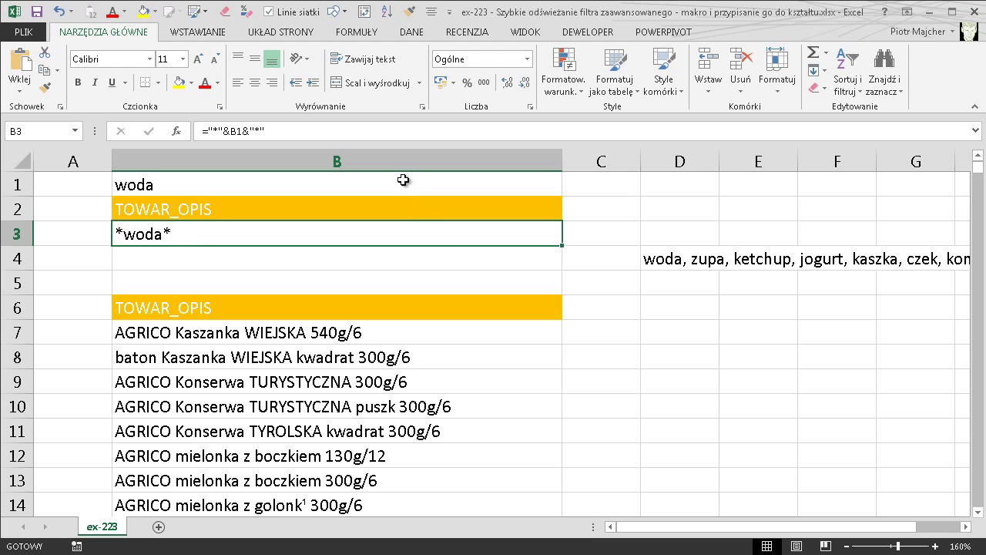
click(403, 181)
Change the B1 keyword to zupa, check B3 reads *zupa*, and select a product list cell.
text(zup)
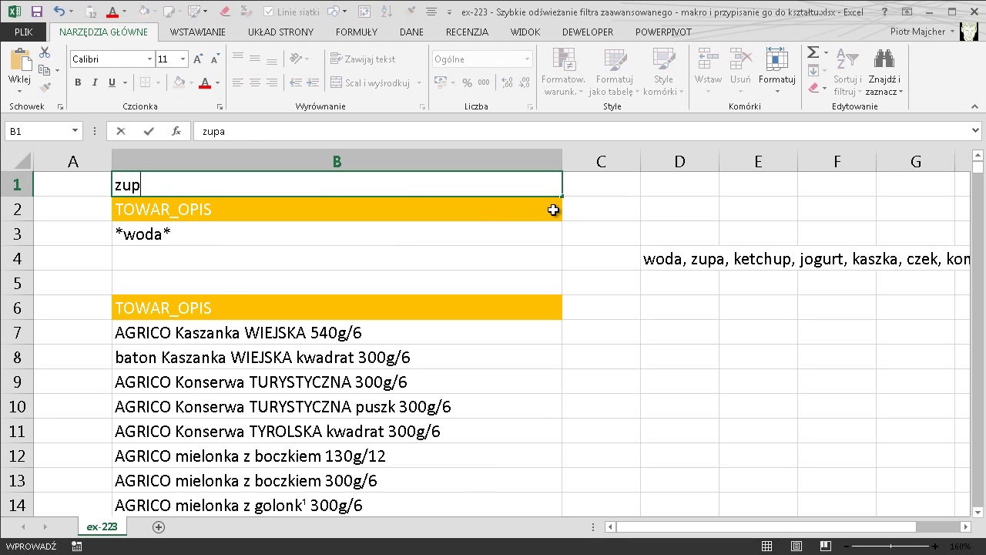
text(a)
key(Return)
key(Up)
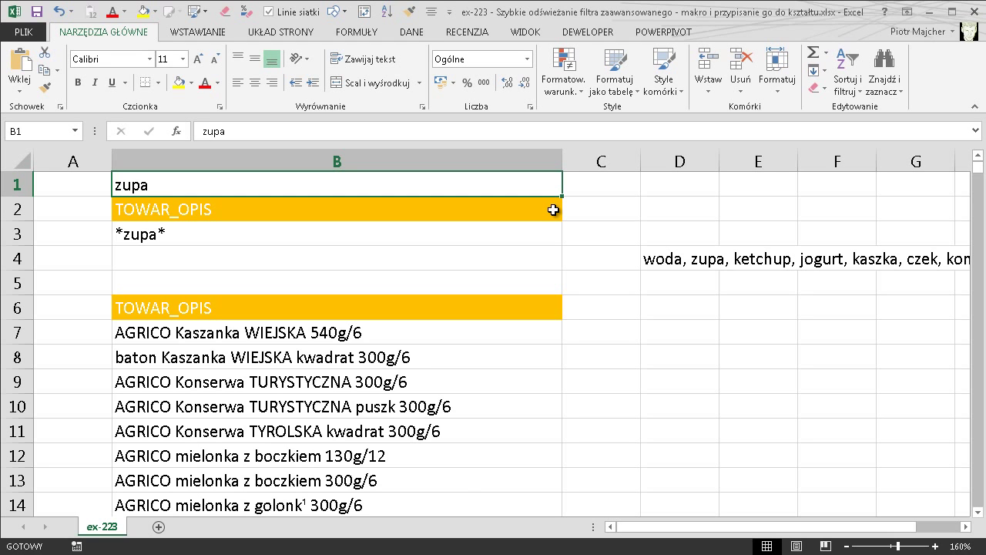
key(Down)
key(Down)
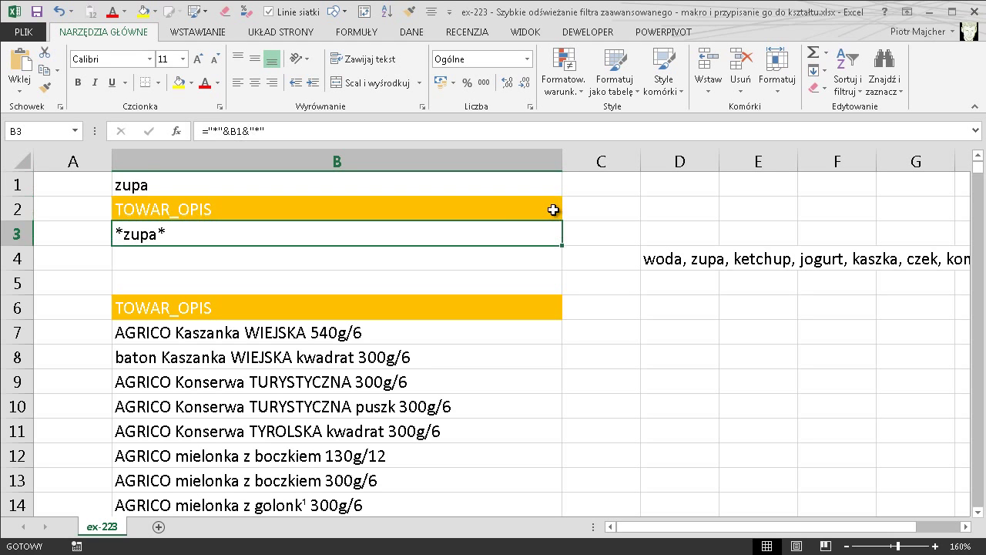
key(Up)
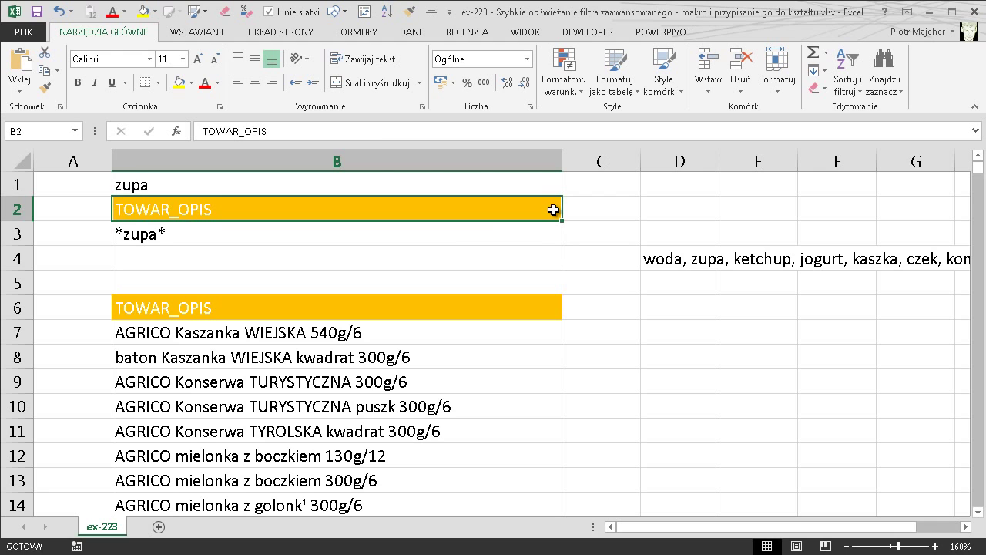
click(360, 387)
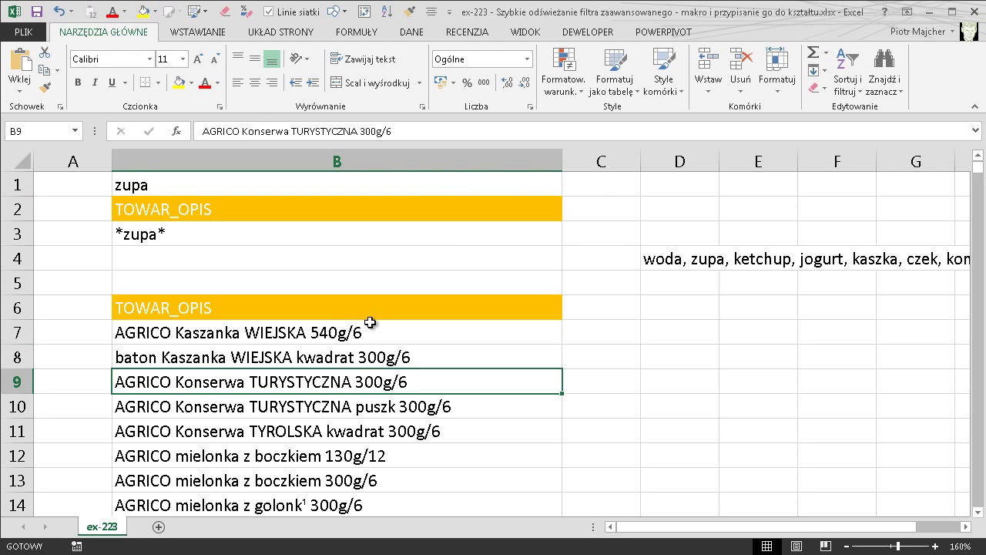
click(422, 36)
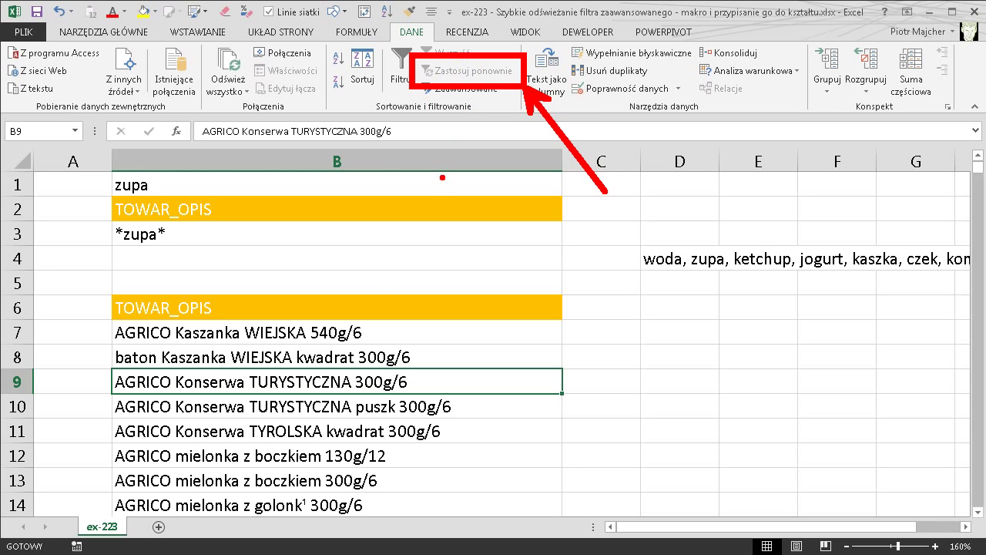
Advanced-filter the product list with criteria range B2:B3, showing the 19 zupa products.
click(291, 356)
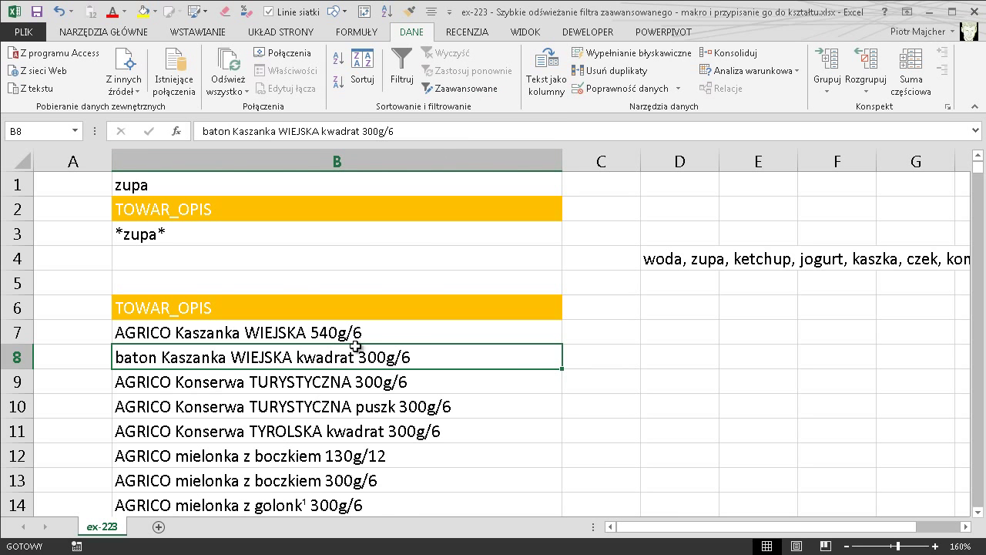
click(466, 89)
scroll(509, 235, up, 2)
click(586, 289)
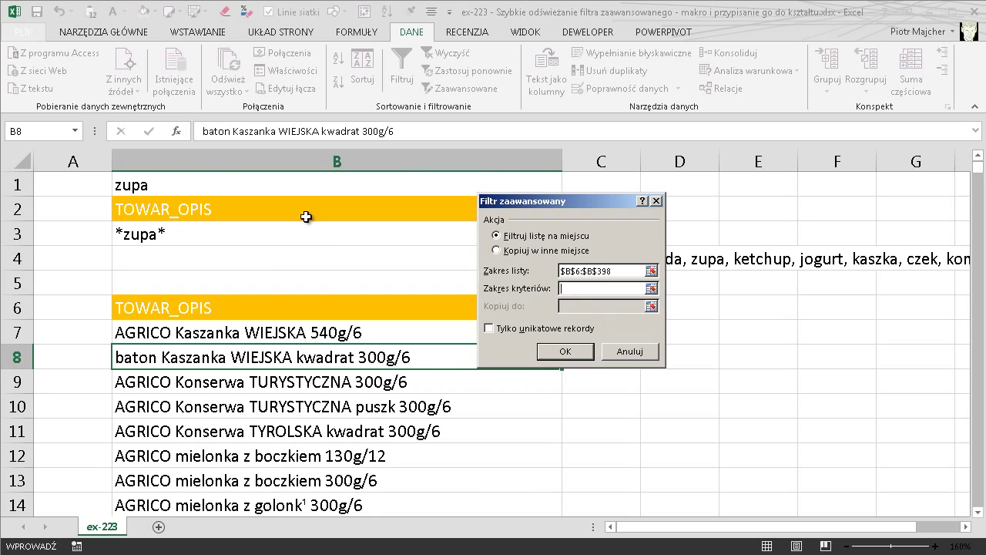
drag(308, 215, 308, 239)
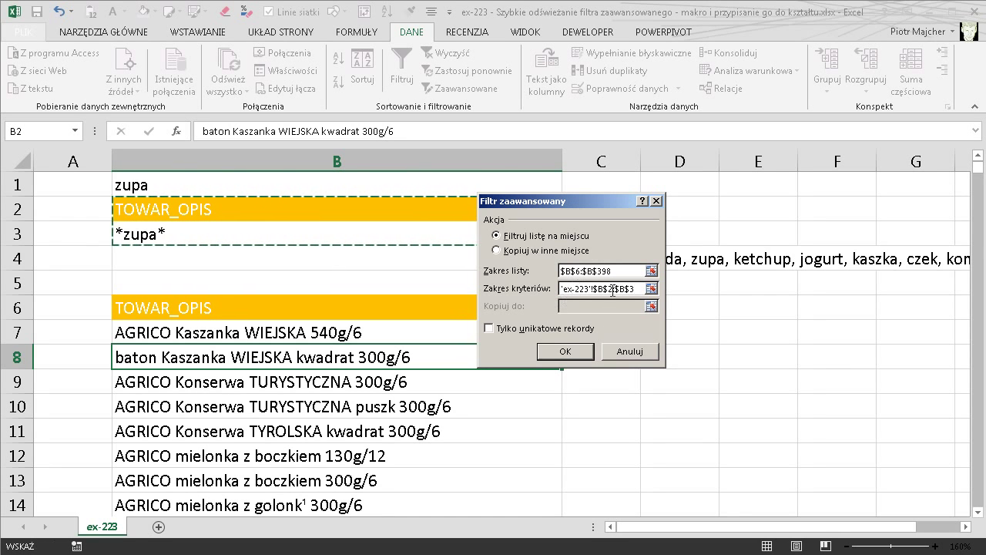
click(579, 348)
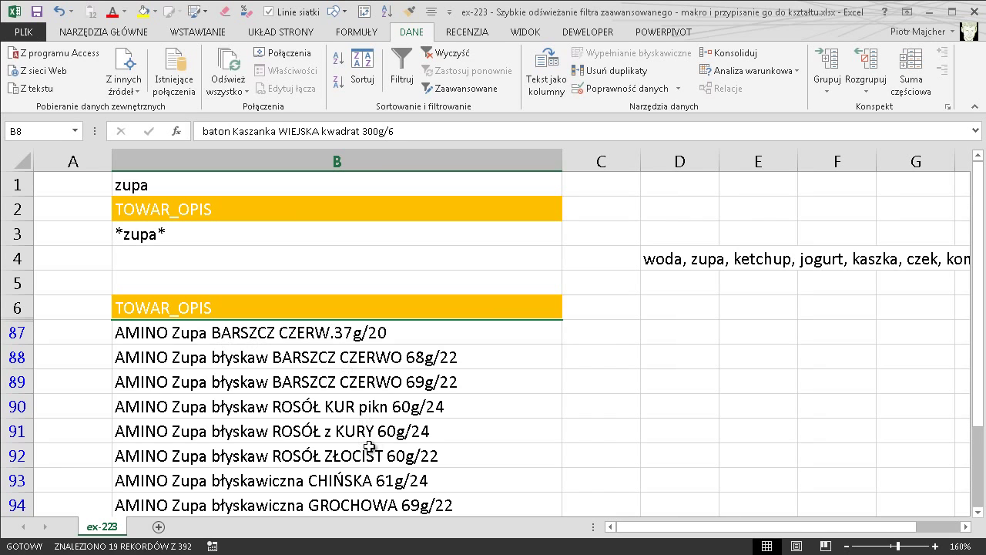
Change the keyword to woda and reapply the advanced filter, leaving five water products.
click(164, 183)
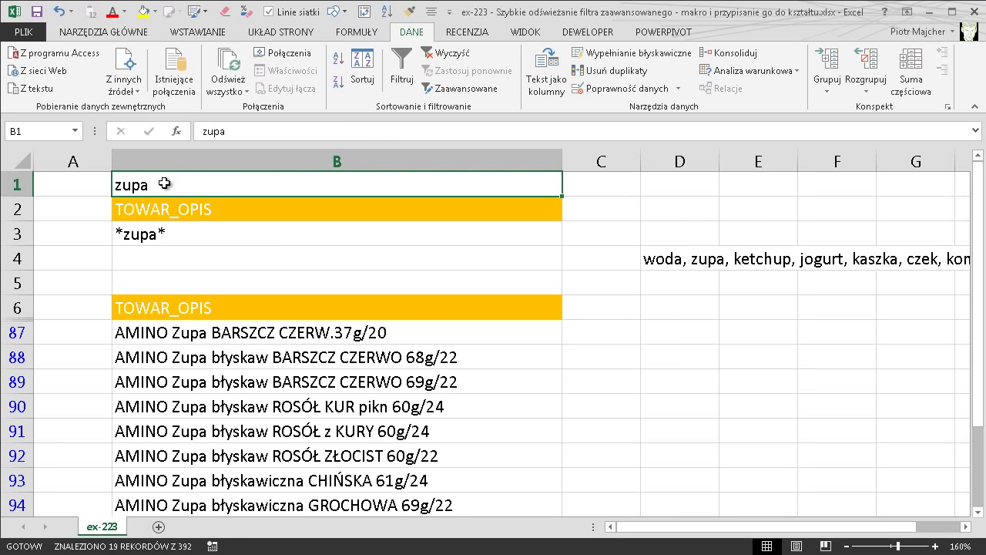
text(woda)
key(Return)
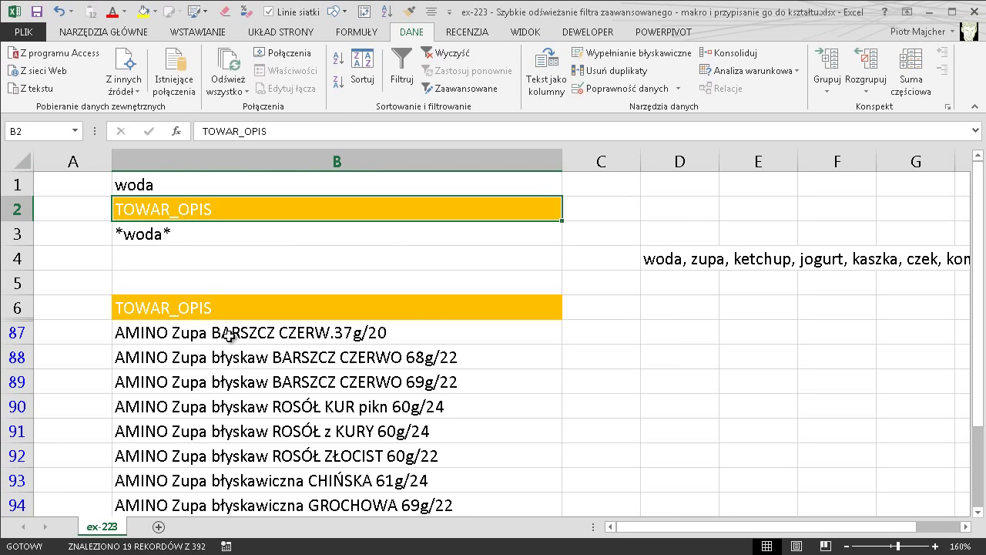
click(331, 338)
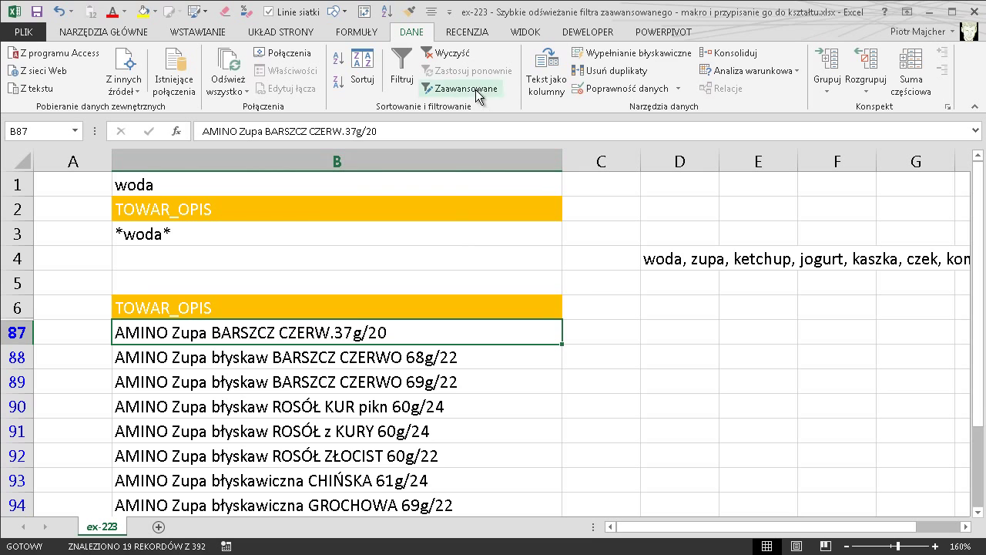
click(475, 90)
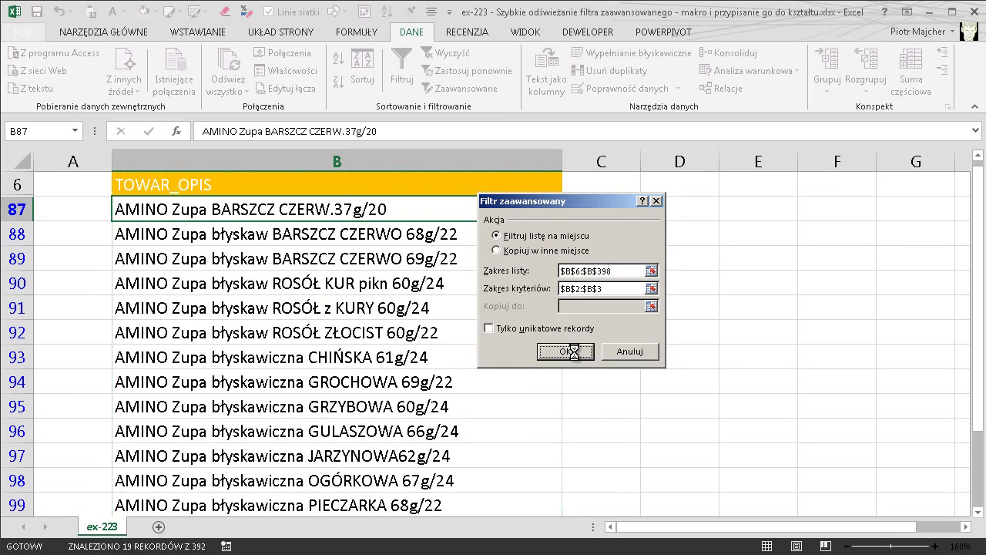
click(574, 351)
scroll(539, 332, up, 2)
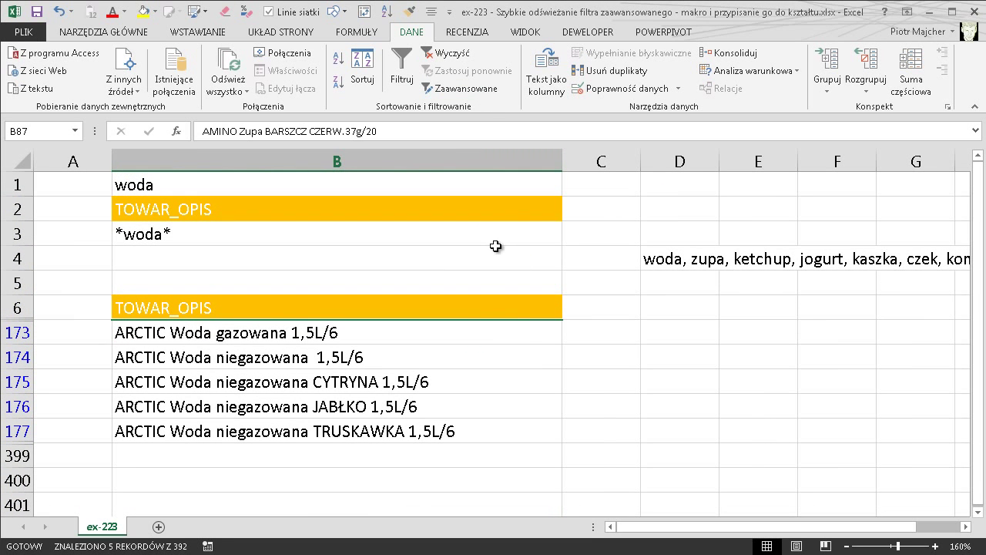
click(493, 247)
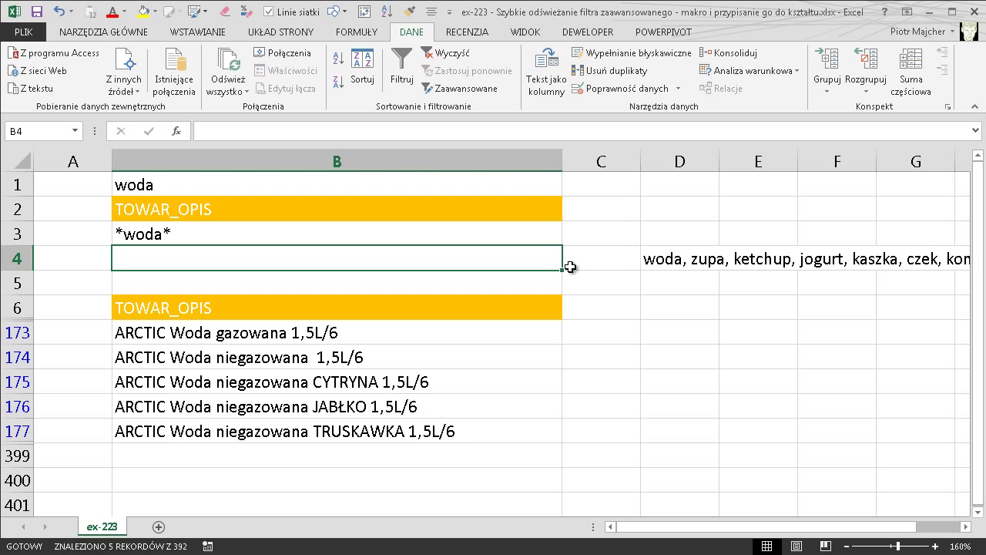
Fill in Record Macro: name OdświeżFiltr, shortcut Ctrl+Shift+F, stored in this workbook.
click(373, 361)
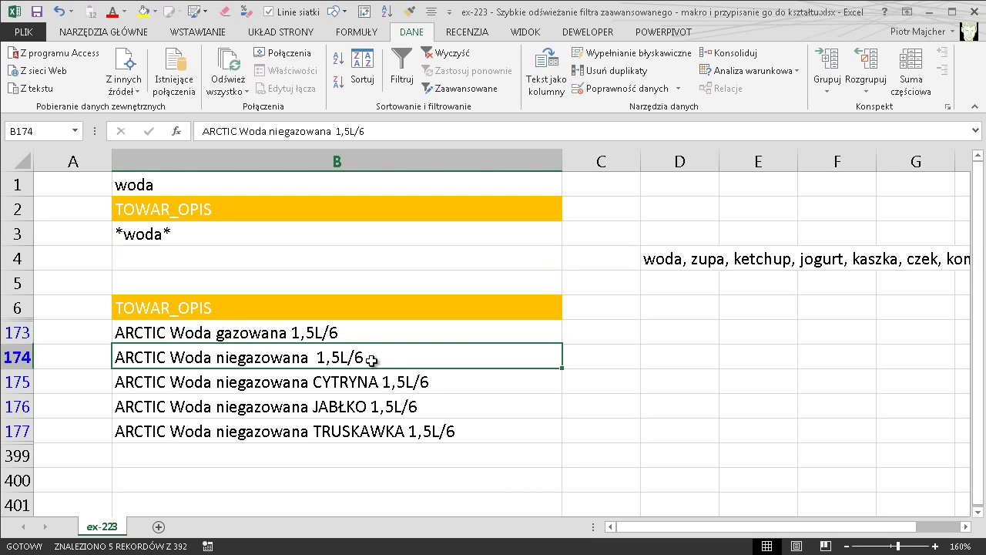
click(289, 332)
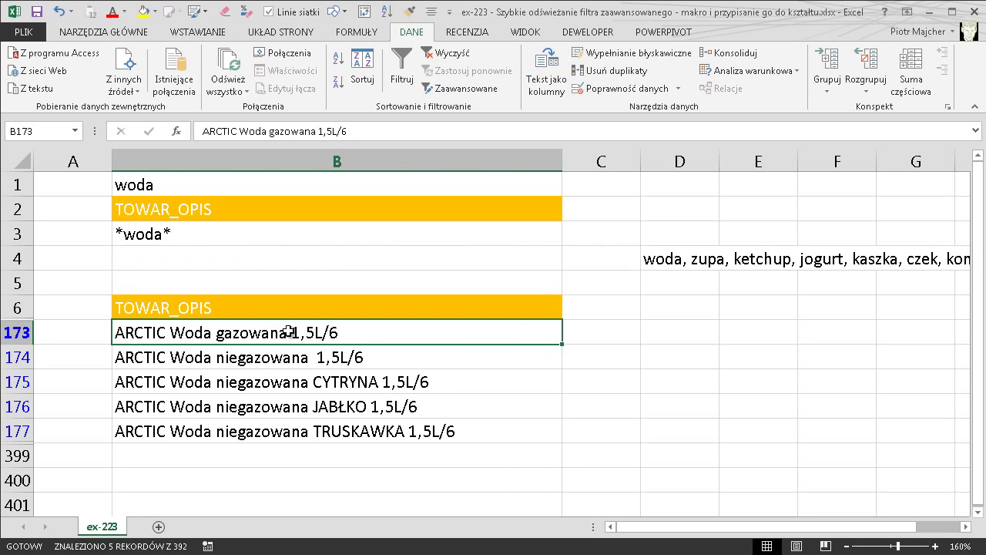
click(530, 33)
click(841, 84)
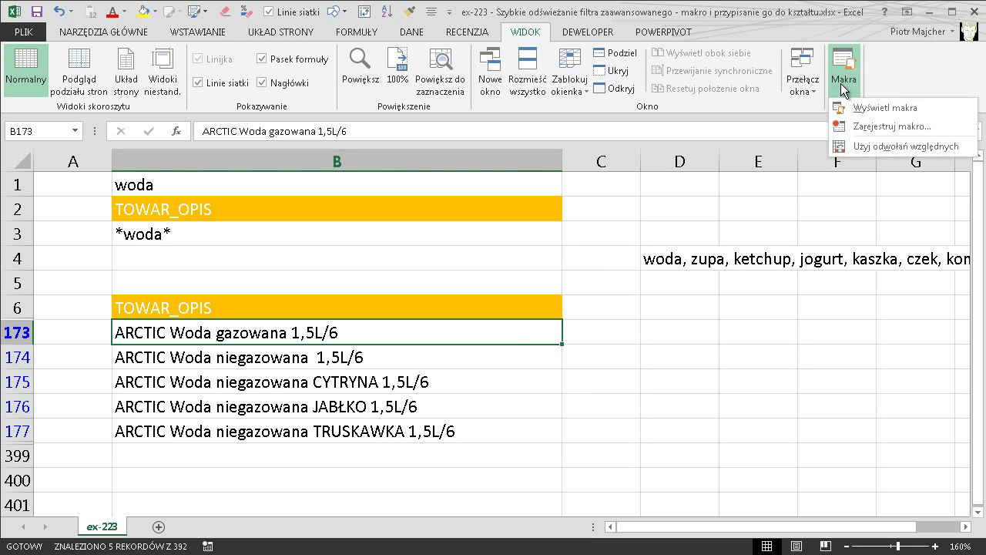
click(902, 125)
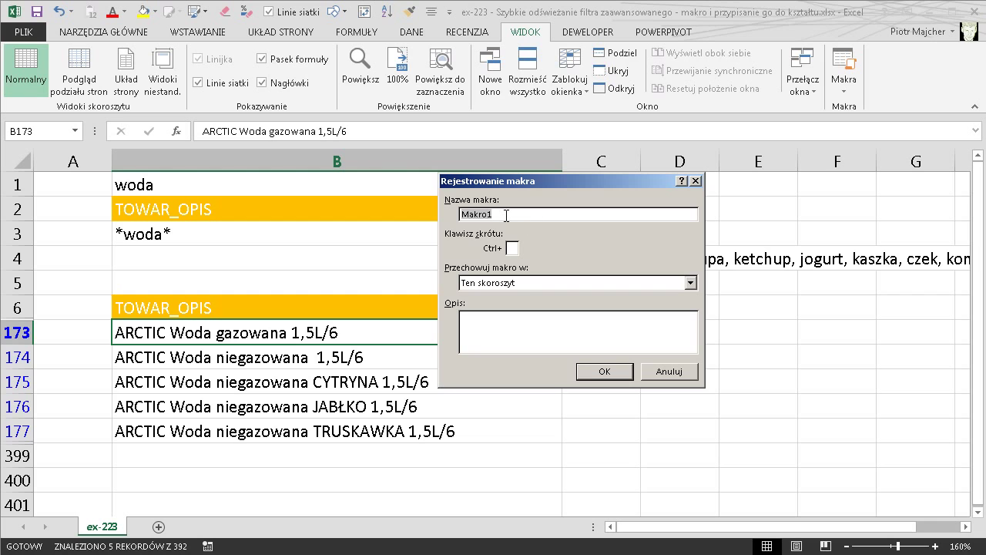
text(Ods)
text(świeżFil)
text(F)
mouse_move(479, 259)
mouse_down()
mouse_move(497, 280)
mouse_move(423, 343)
mouse_up()
key(ctrl+z)
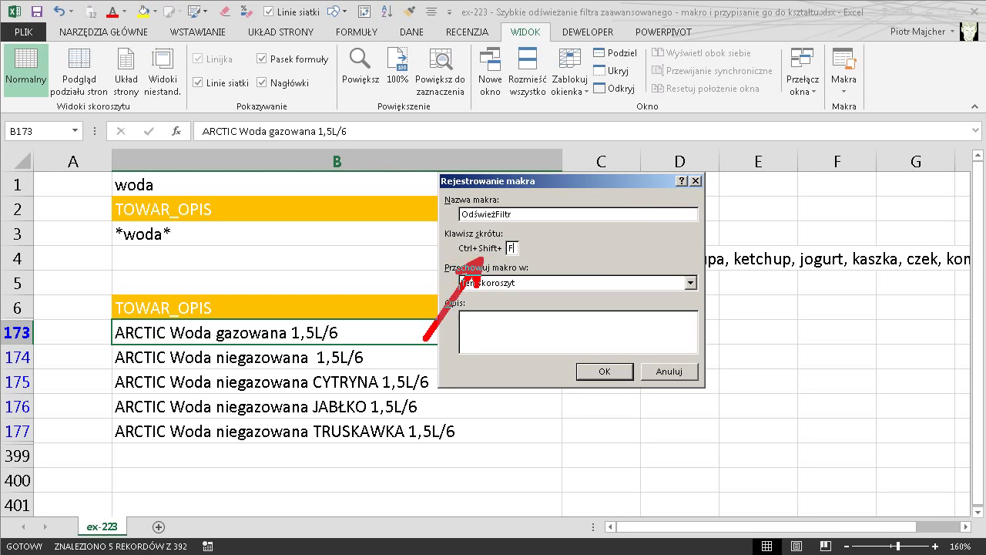
key(Escape)
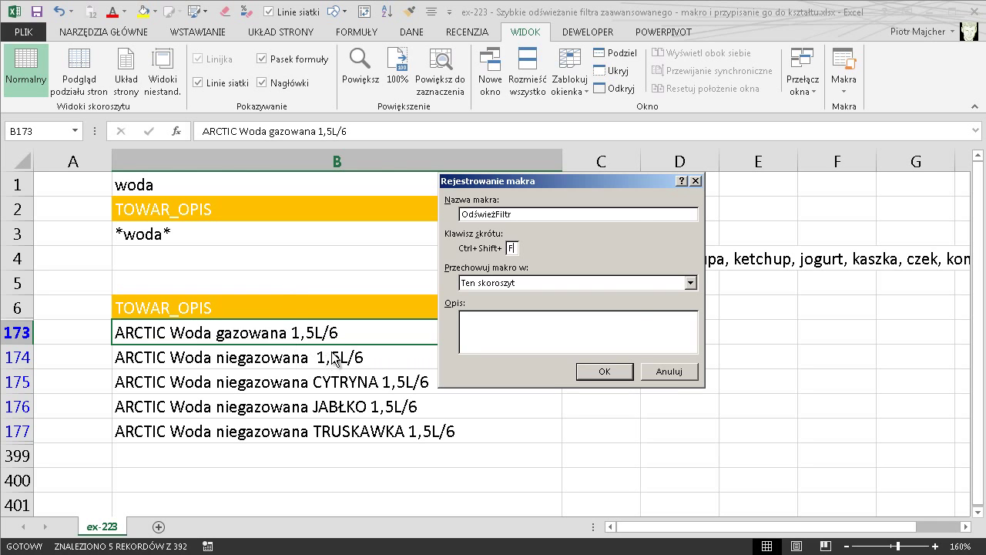
Start recording and reapply the advanced filter with list $B$6:$B$398 and criteria $B$2:$B$3.
click(610, 374)
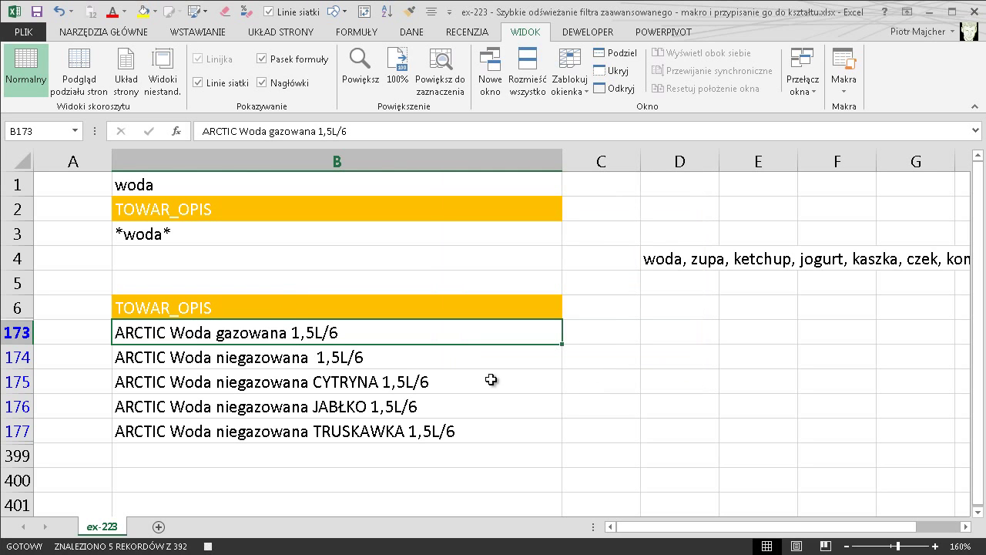
click(420, 33)
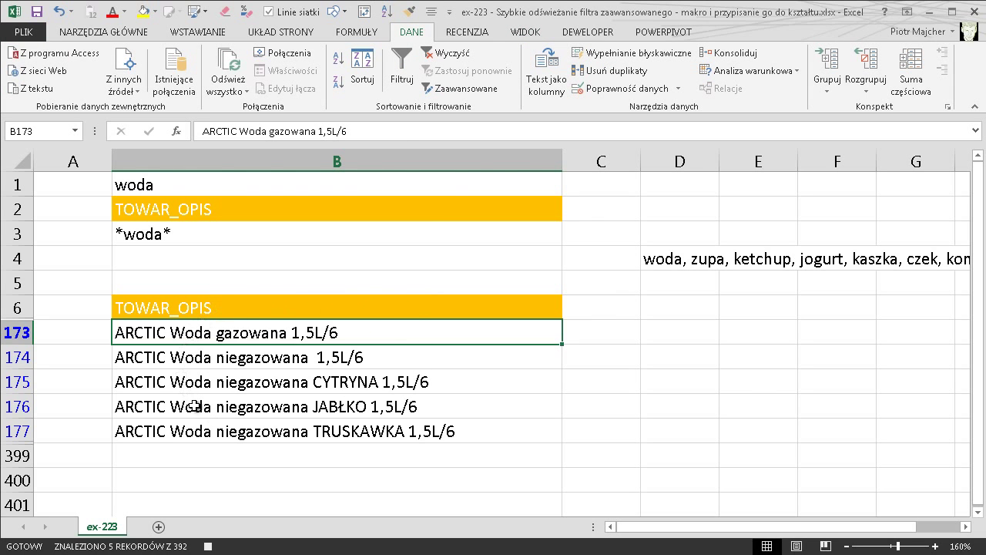
click(475, 91)
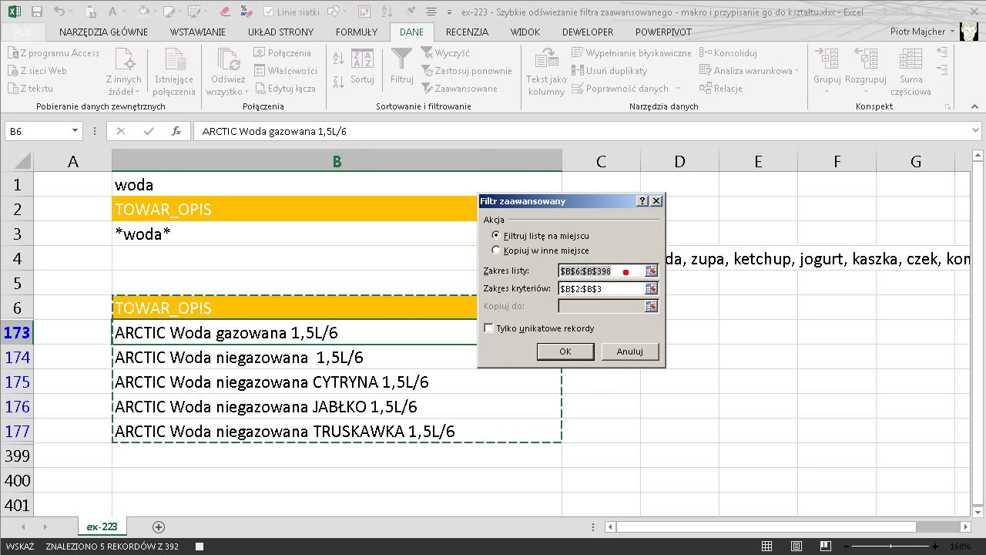
drag(630, 267, 703, 290)
drag(621, 291, 726, 374)
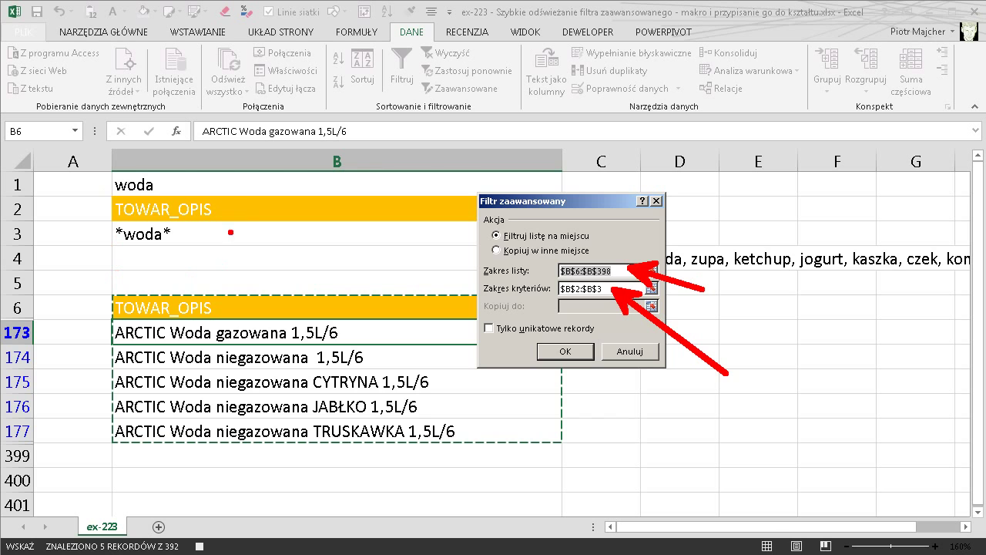
key(Escape)
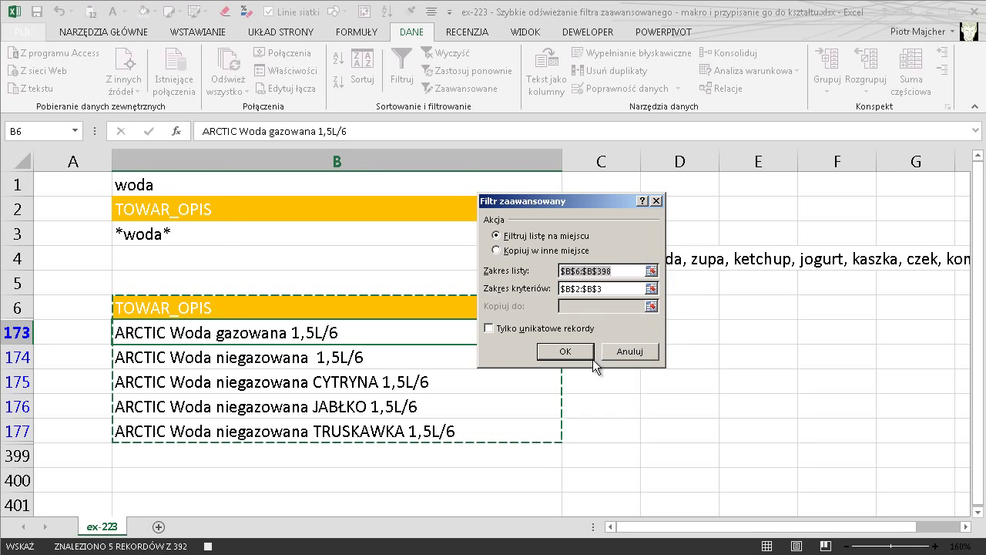
click(579, 350)
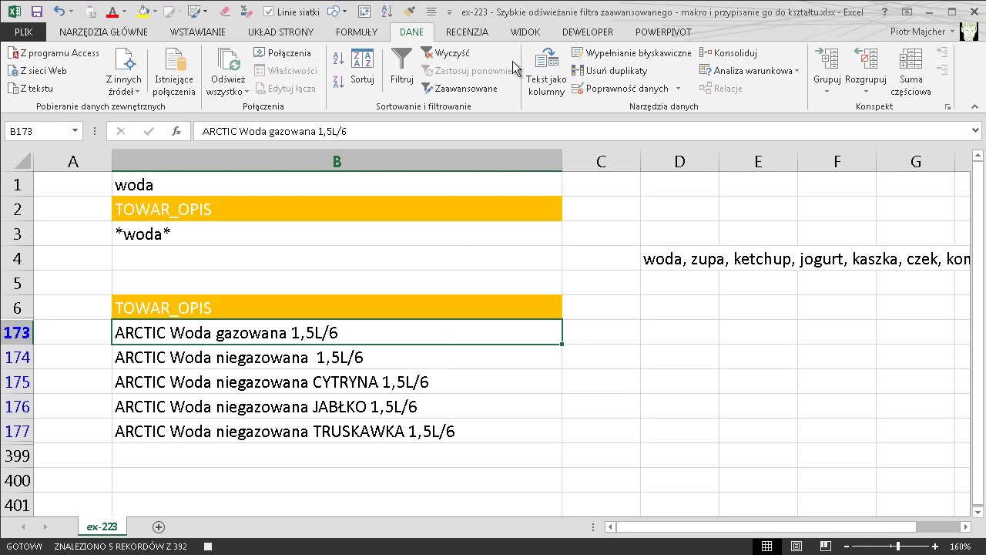
Stop recording the OdświeżFiltr macro.
click(525, 33)
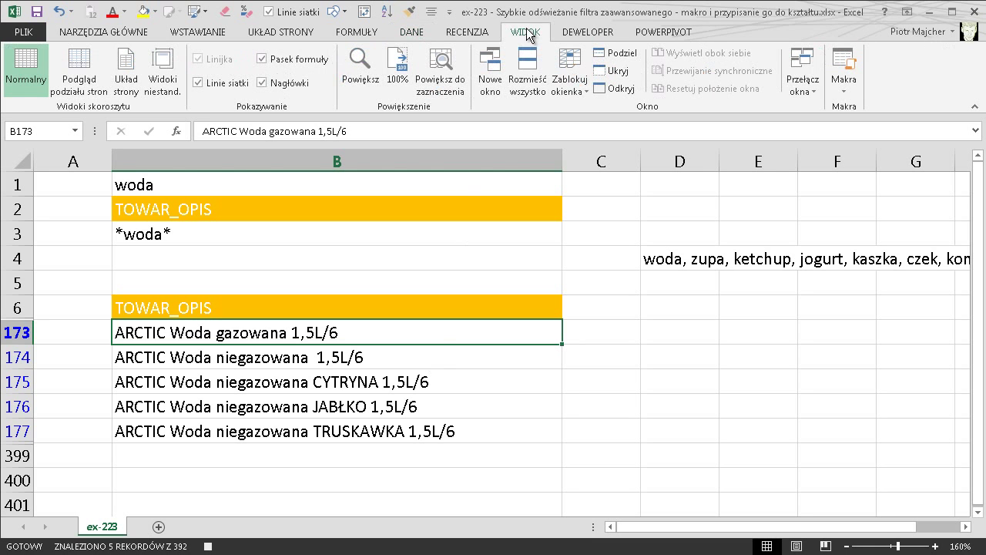
click(845, 89)
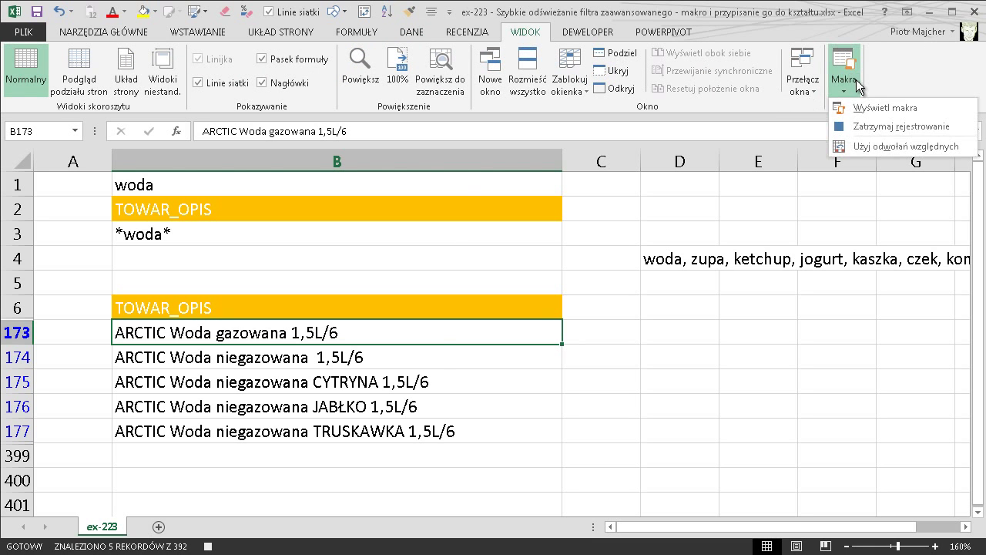
click(935, 129)
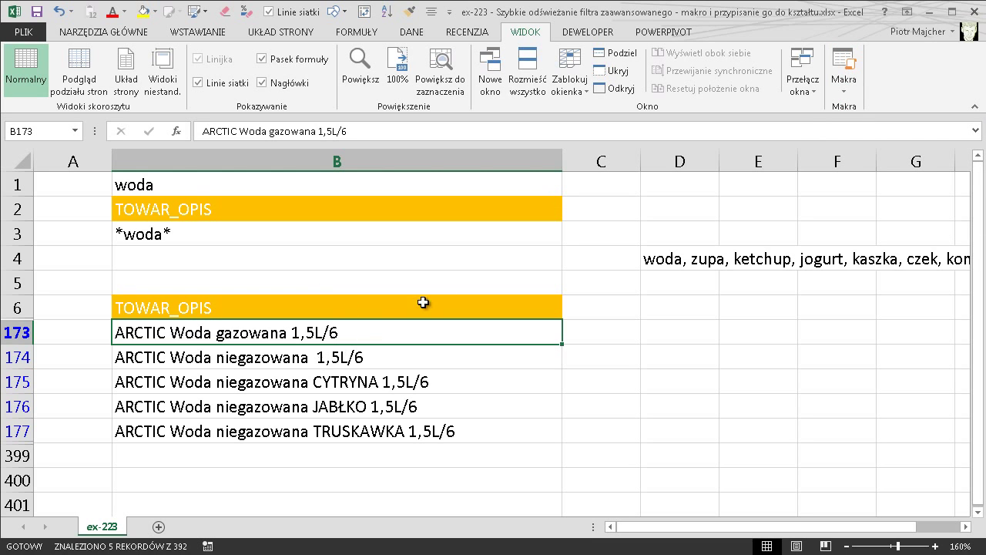
Test the macro with keyword kaszka in B1, showing 7 BACHA Kaszka products.
click(218, 257)
click(196, 187)
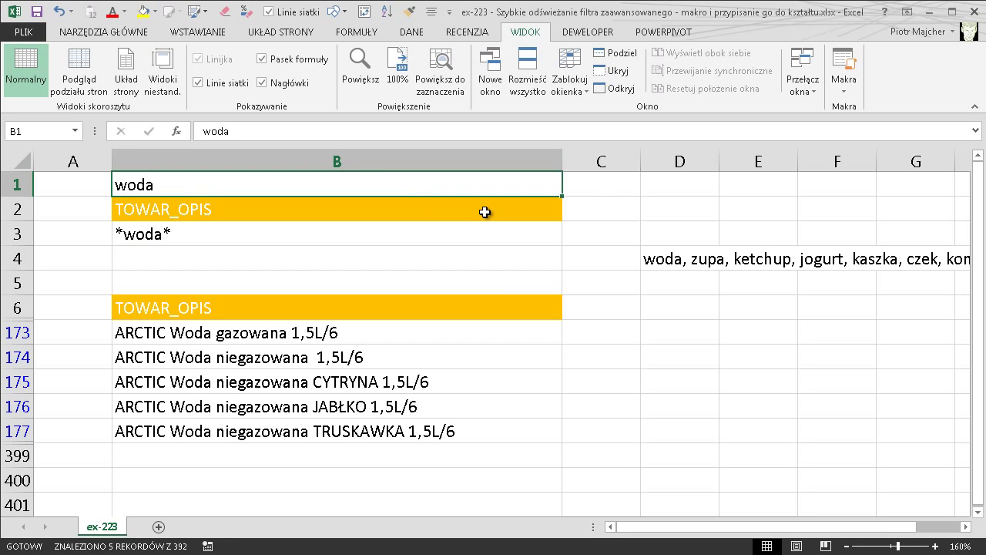
text(kaszka)
key(Return)
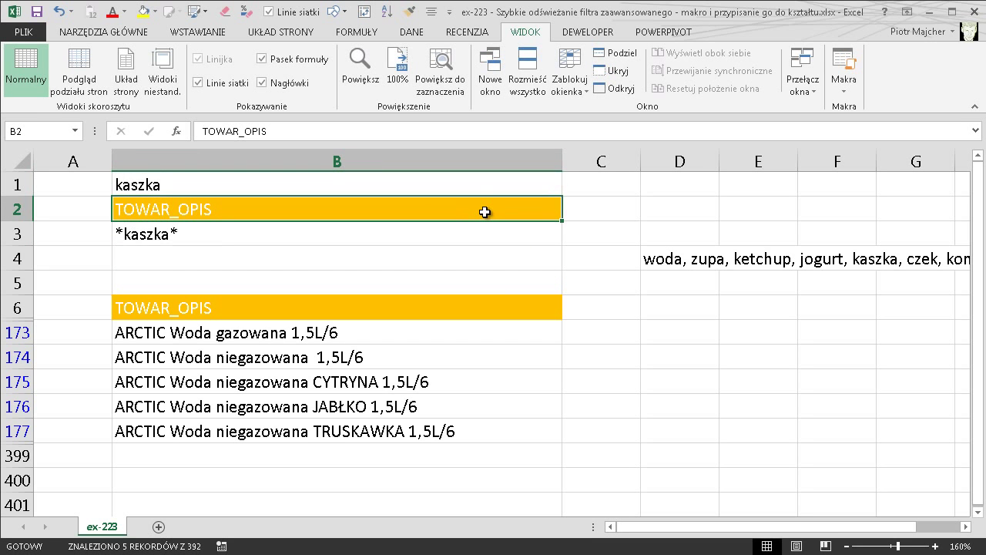
key(ctrl+q)
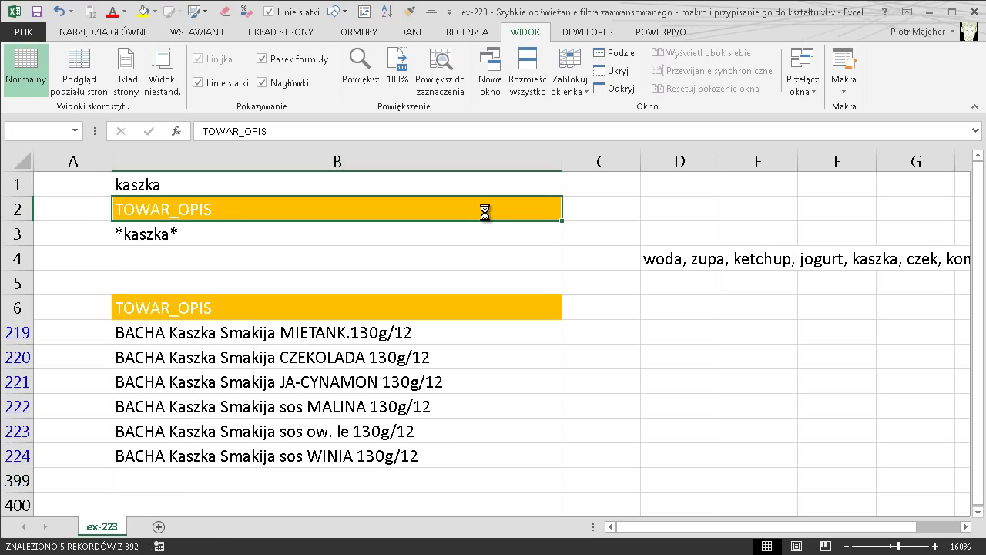
Set the B1 keyword back to woda and check the B3 criterion.
click(199, 186)
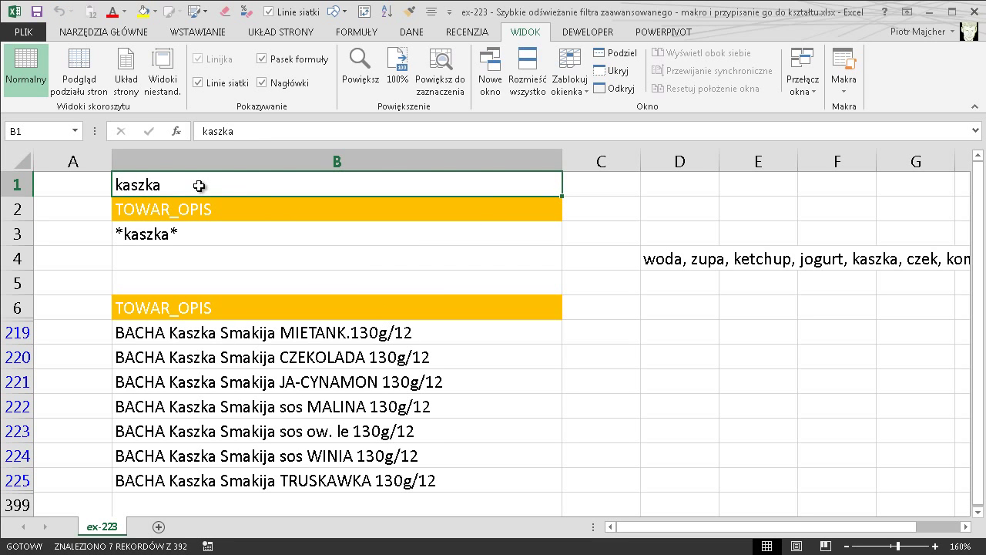
text(woda)
key(Return)
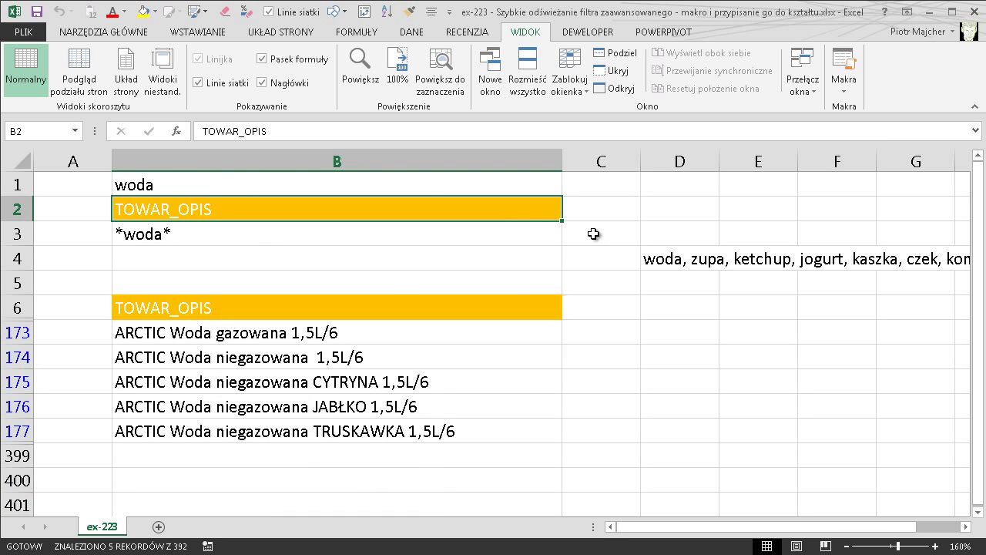
click(553, 240)
click(555, 256)
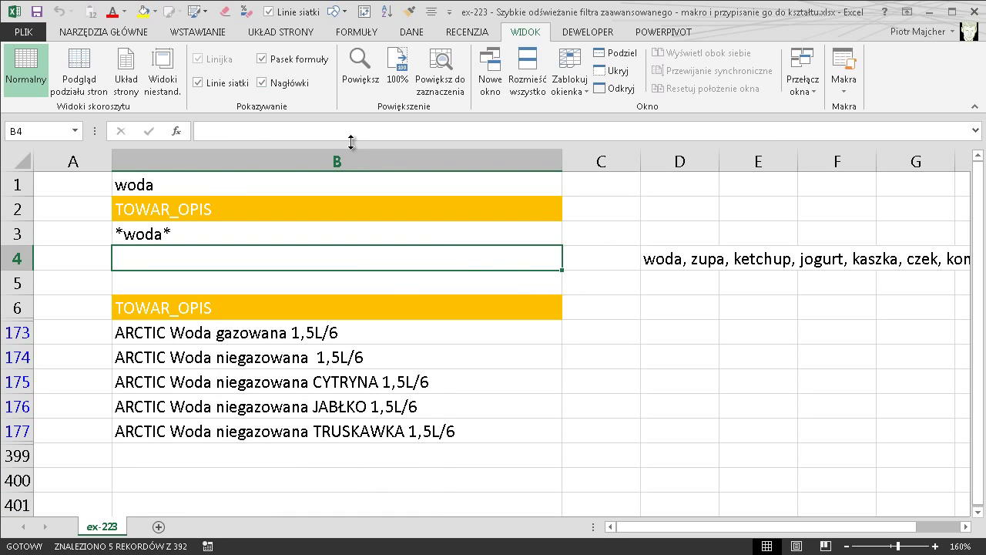
Draw a rounded rectangle beside C2:D2 and label it 'Odśwież filtr'.
click(218, 36)
click(245, 57)
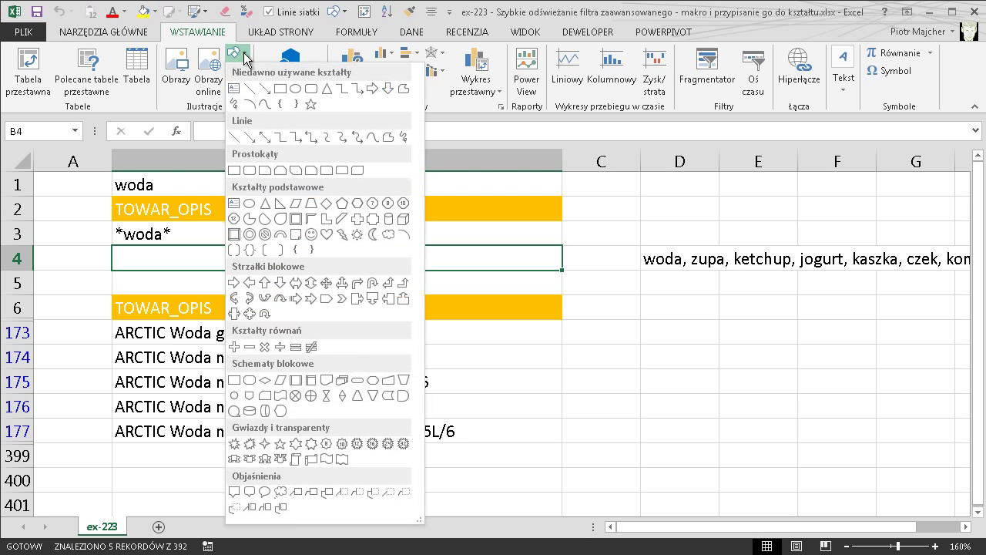
click(312, 90)
mouse_move(603, 194)
mouse_down()
mouse_move(652, 224)
mouse_move(726, 230)
mouse_up()
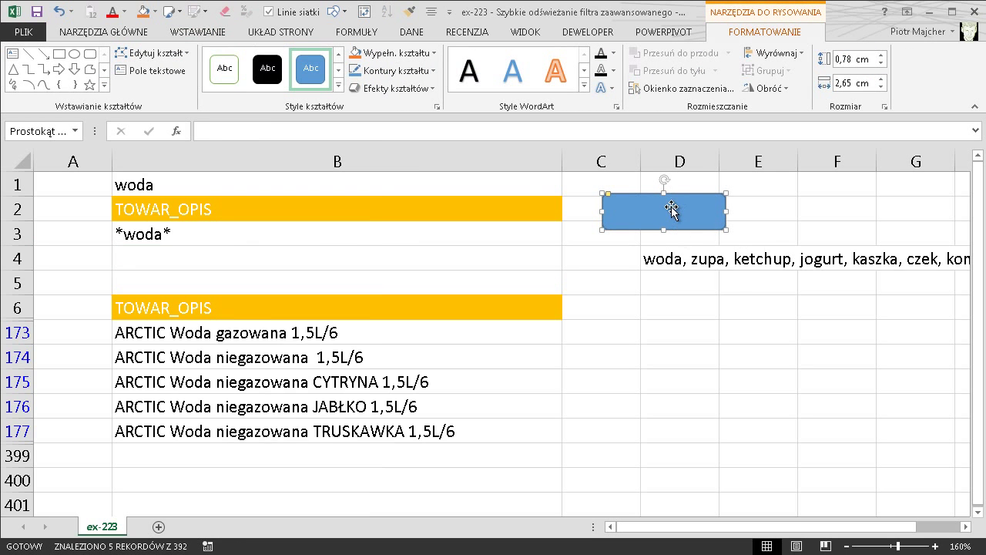
text(Odew)
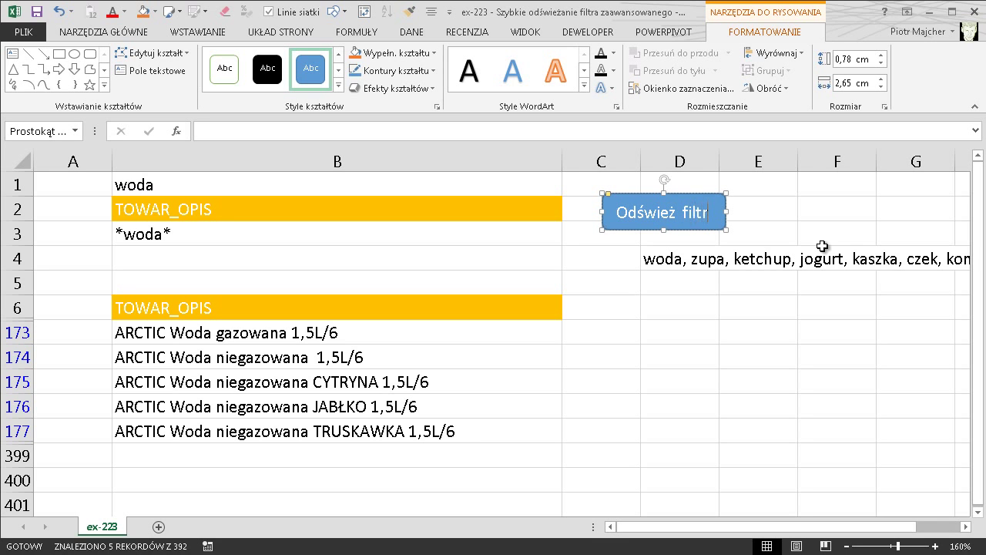
Assign the OdświeżFiltr macro to the 'Odśwież filtr' shape.
right_click(638, 228)
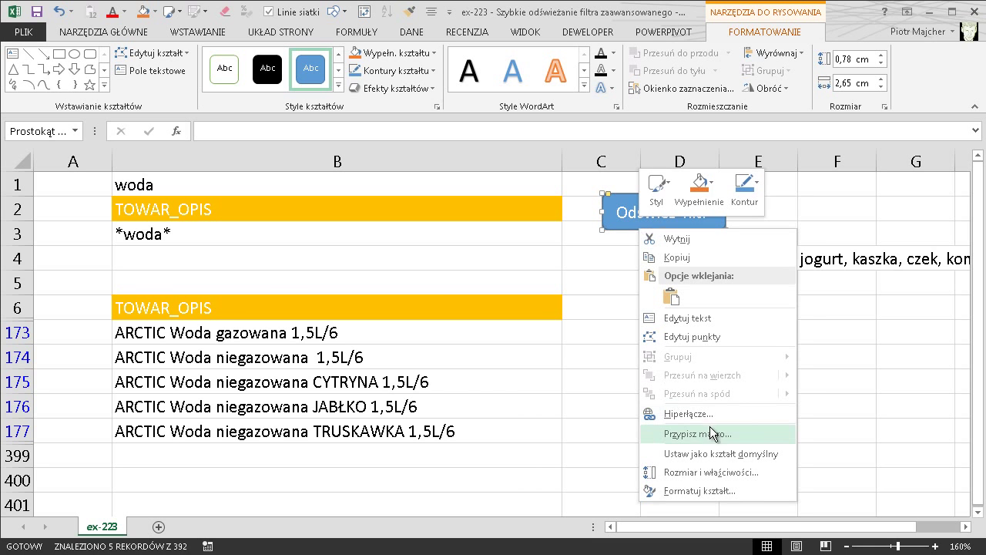
click(710, 432)
drag(727, 292, 647, 181)
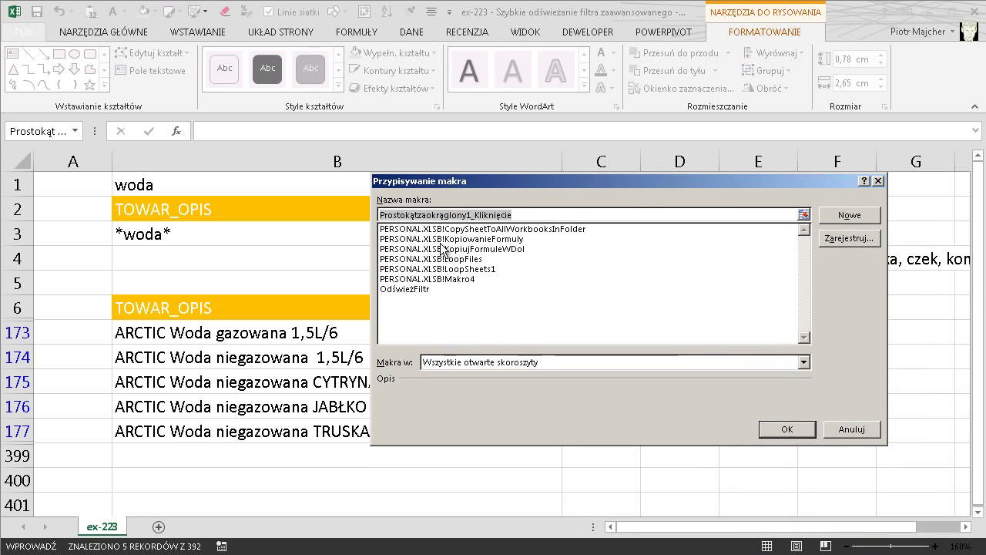
click(415, 289)
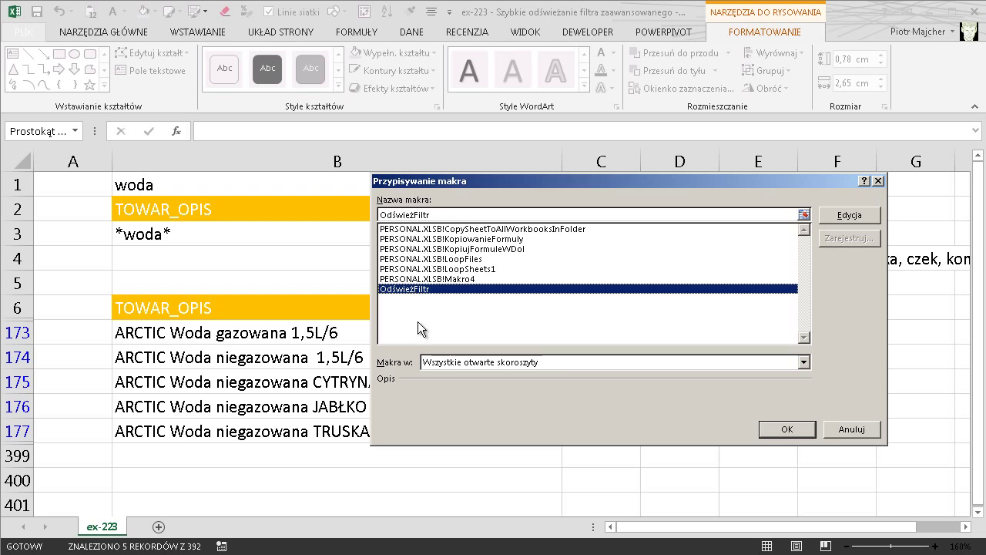
click(784, 433)
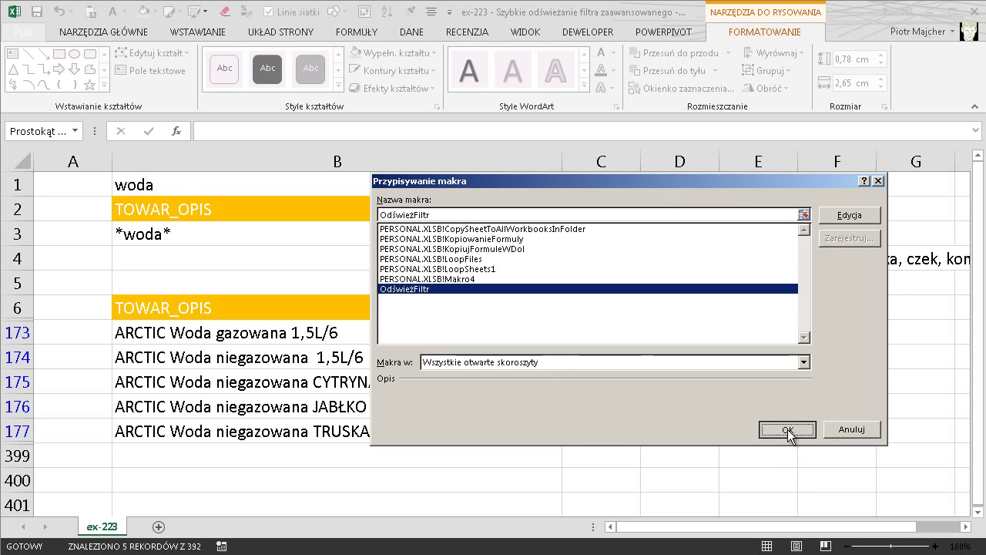
mouse_move(613, 185)
mouse_down()
mouse_move(751, 238)
mouse_move(613, 172)
mouse_up()
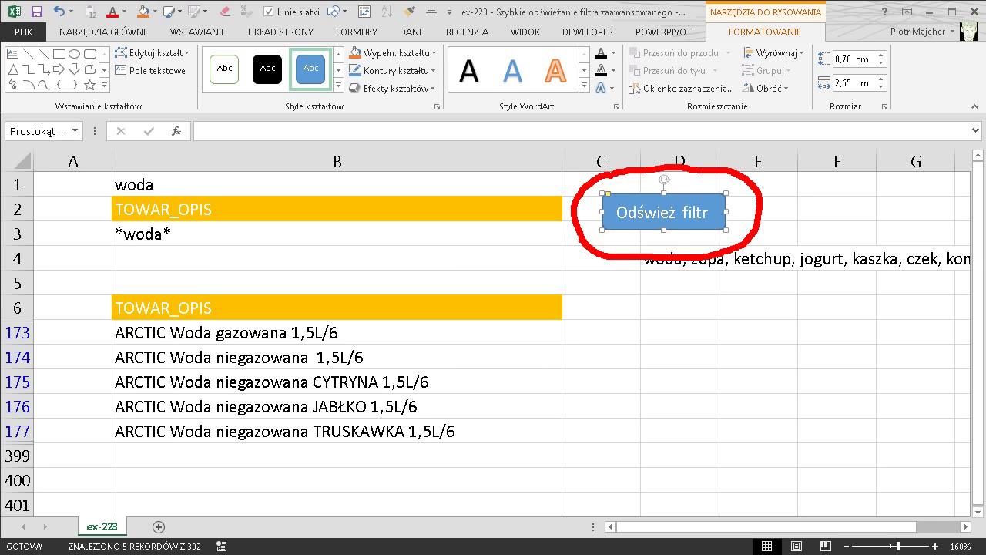
key(Escape)
Set the B1 keyword to czek and refresh via the 'Odśwież filtr' button, listing 36 products.
click(617, 282)
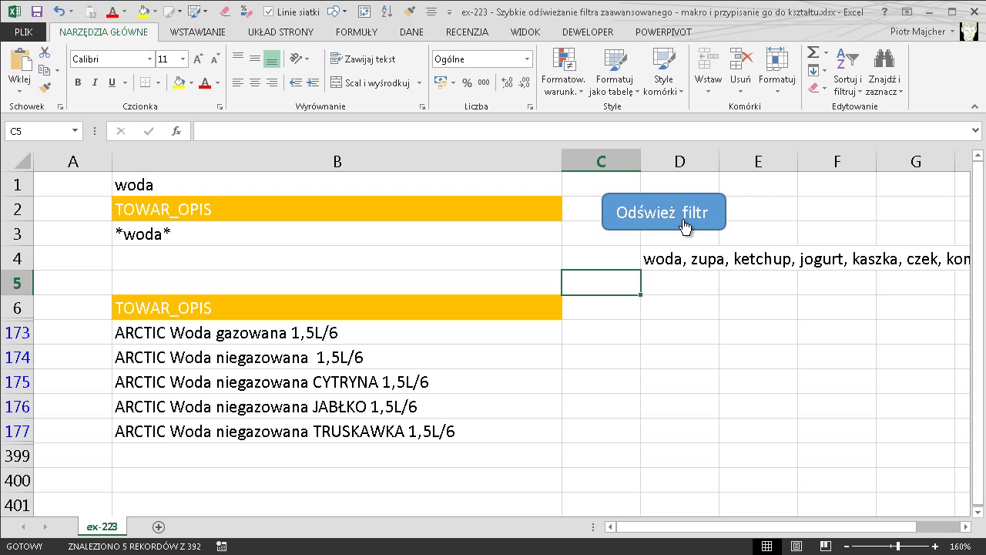
click(443, 251)
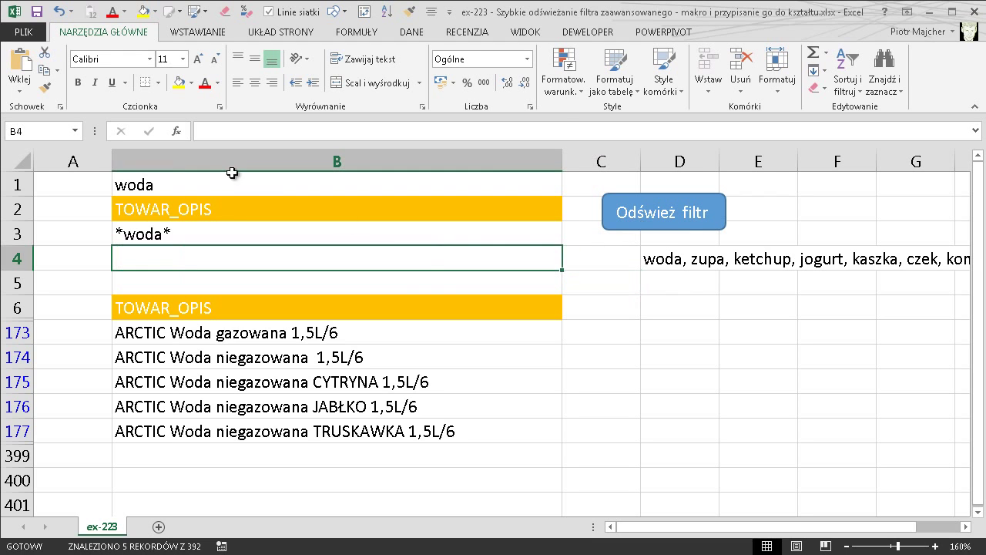
click(268, 183)
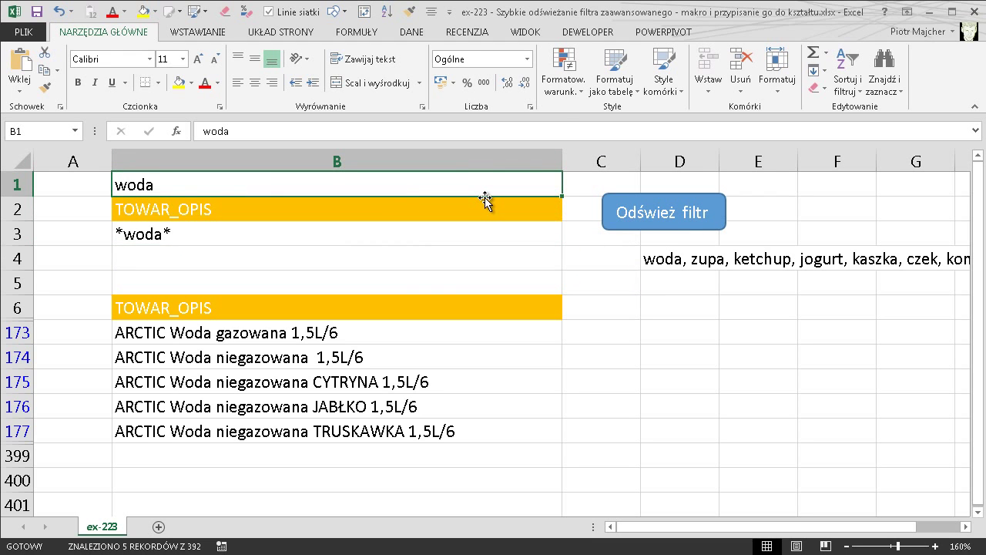
text(czke)
key(BackSpace)
key(BackSpace)
text(ek)
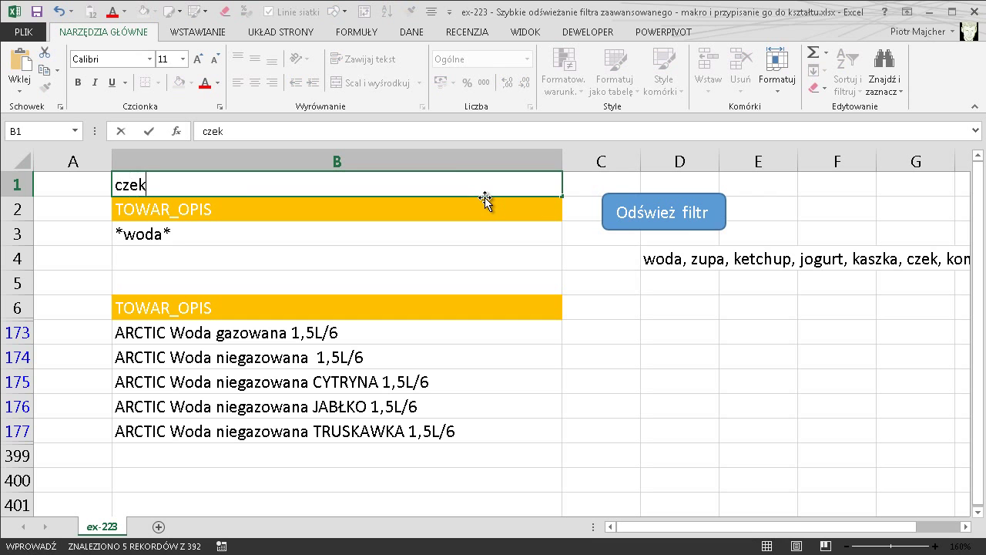
key(Return)
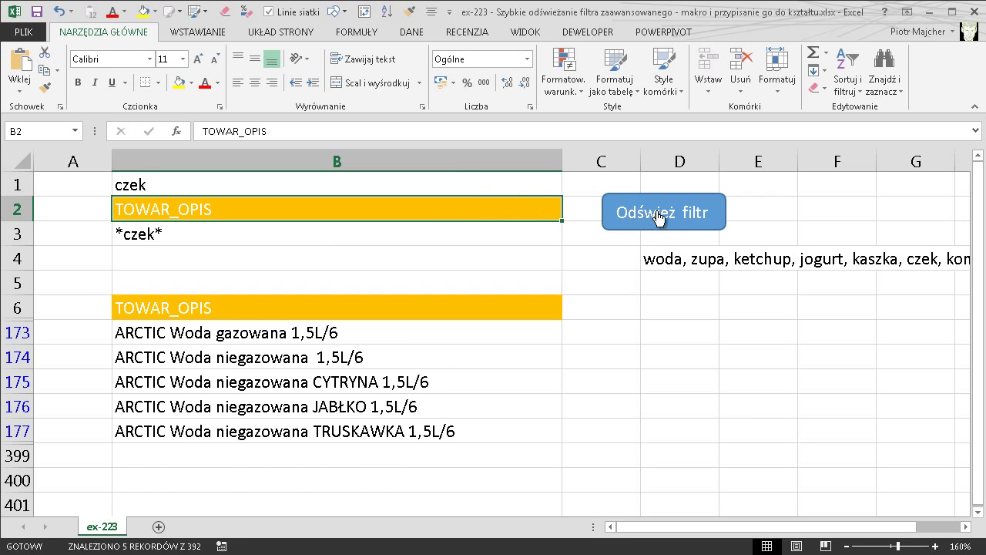
click(653, 214)
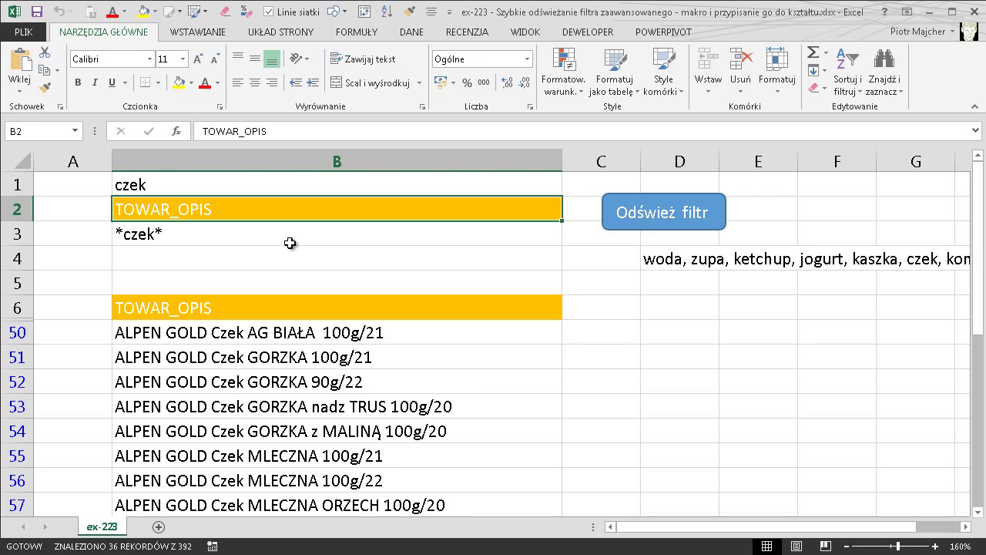
click(380, 262)
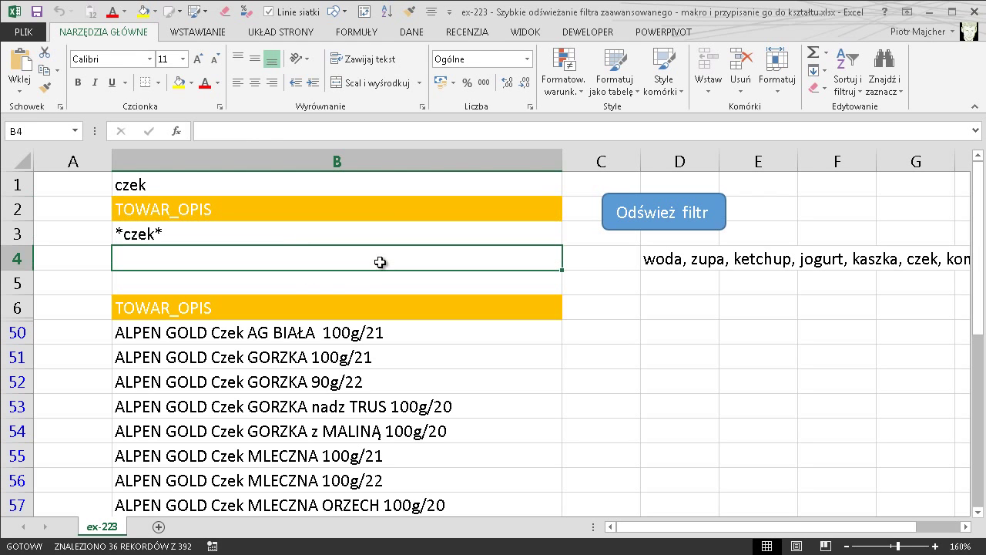